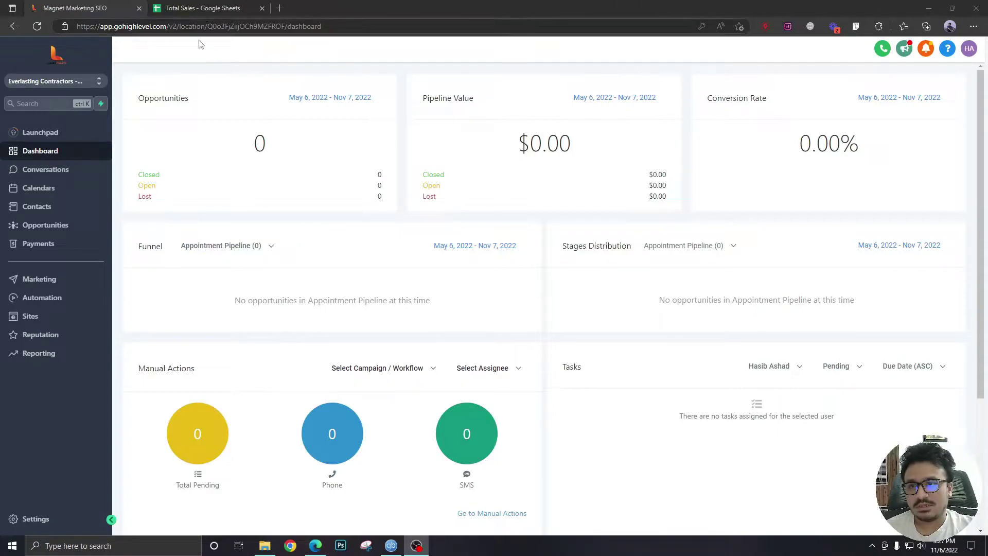
Copy the Total Sales Google Sheet's web address and return to the Magnet Marketing SEO dashboard.
left_click(207, 9)
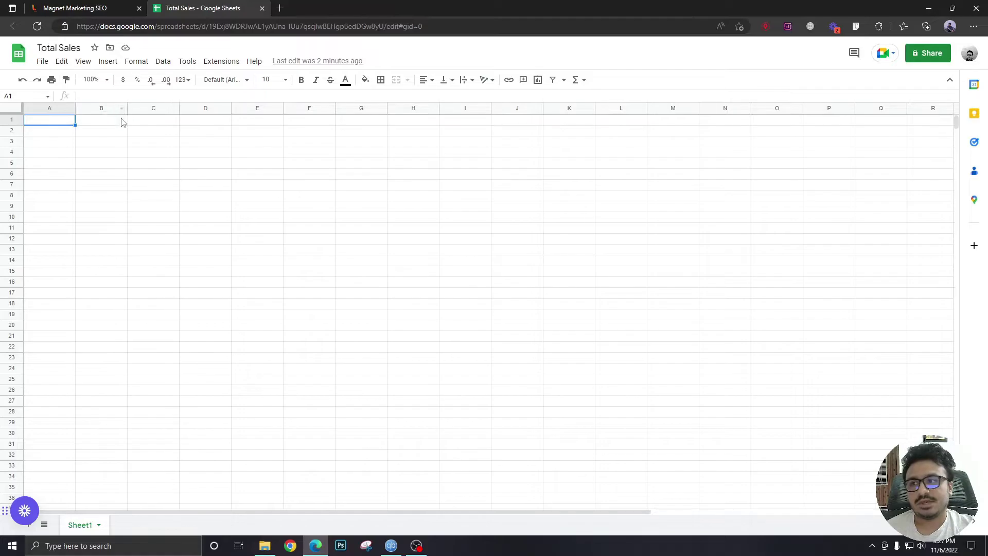
left_click(89, 8)
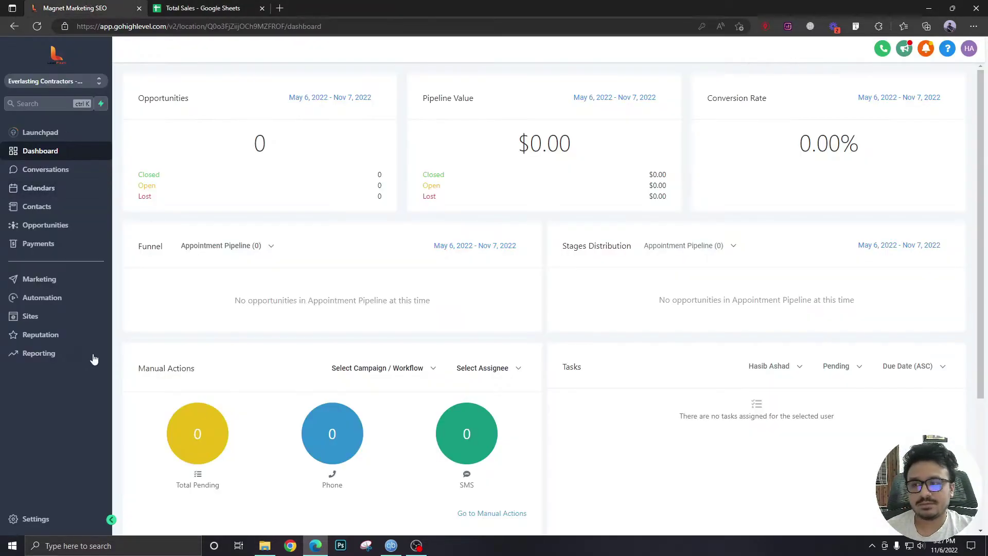
left_click(230, 8)
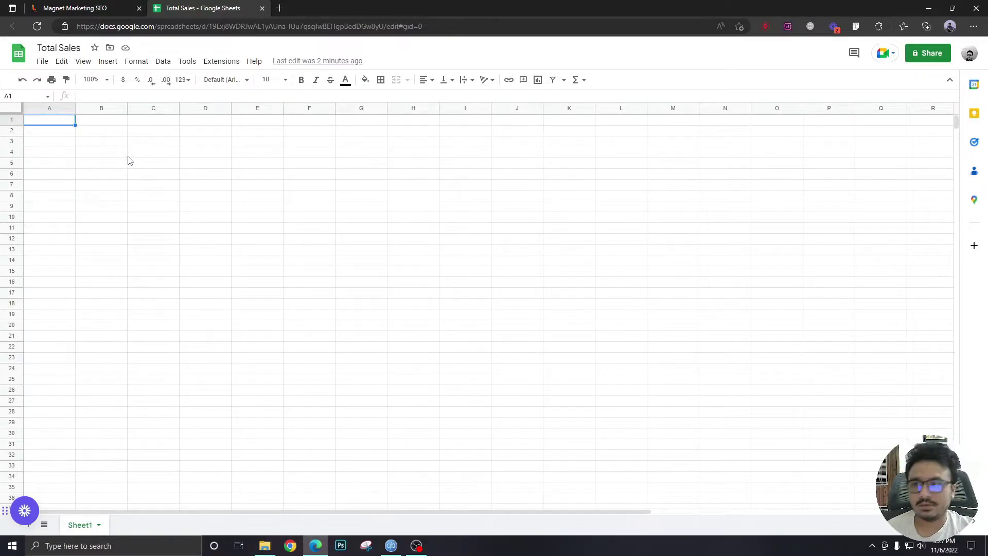
left_click(90, 8)
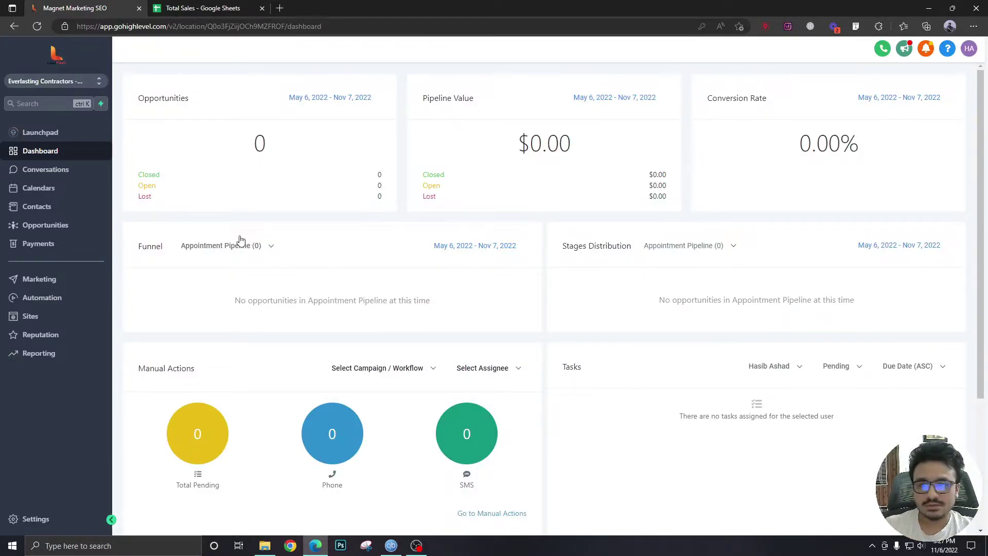
left_click(190, 5)
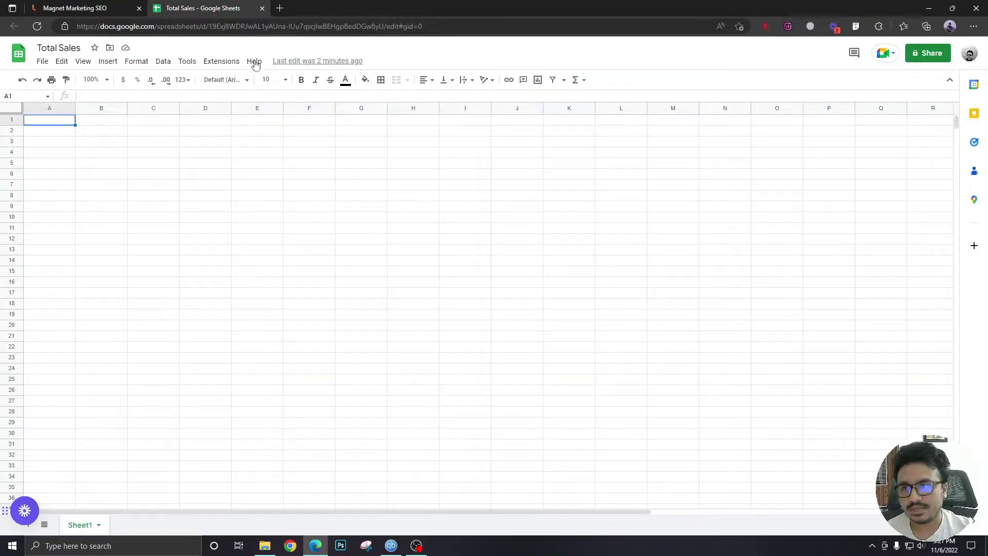
left_click_drag(400, 26, 74, 25)
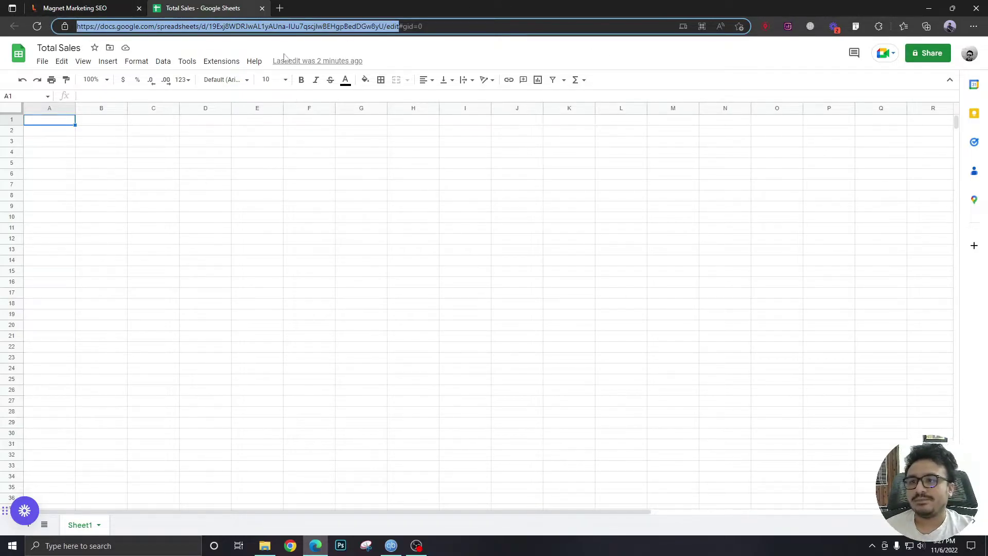
left_click(109, 6)
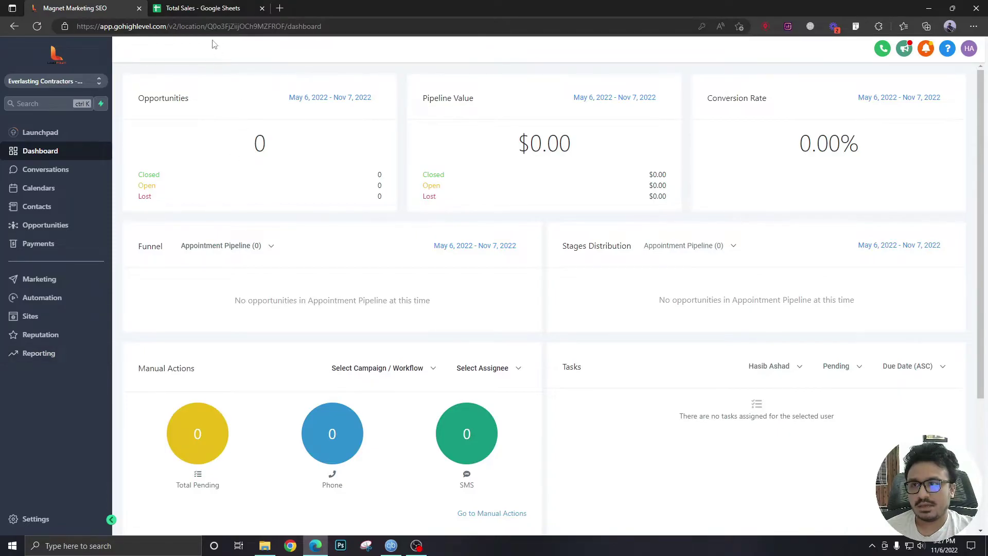
left_click(202, 7)
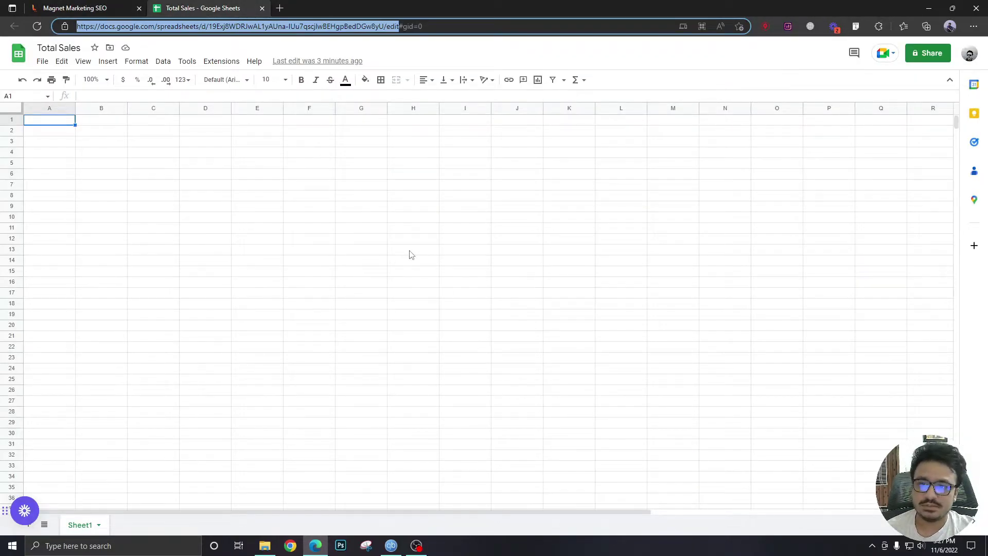
left_click(111, 5)
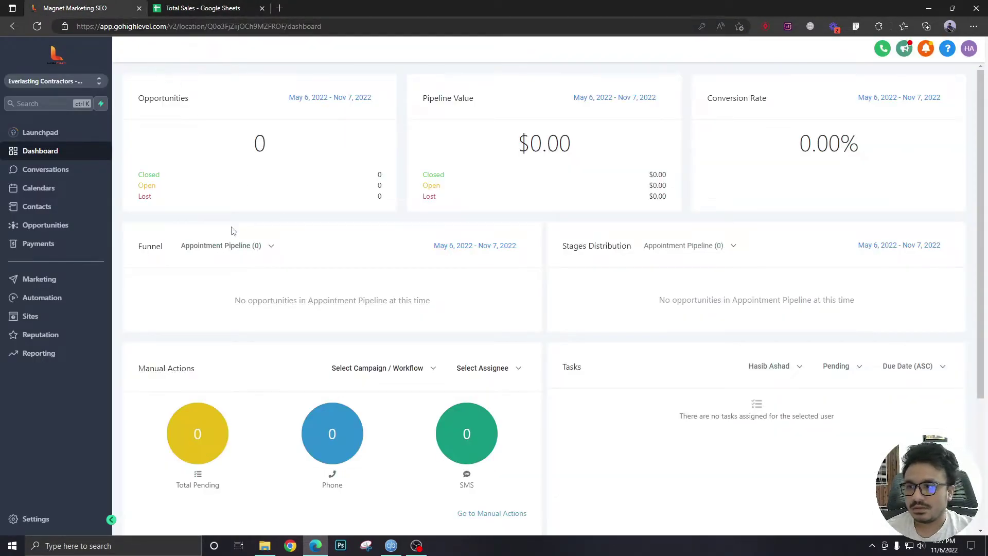
Switch to the agency view and start a new link under Settings > Custom Menu Link.
left_click(78, 81)
left_click(188, 117)
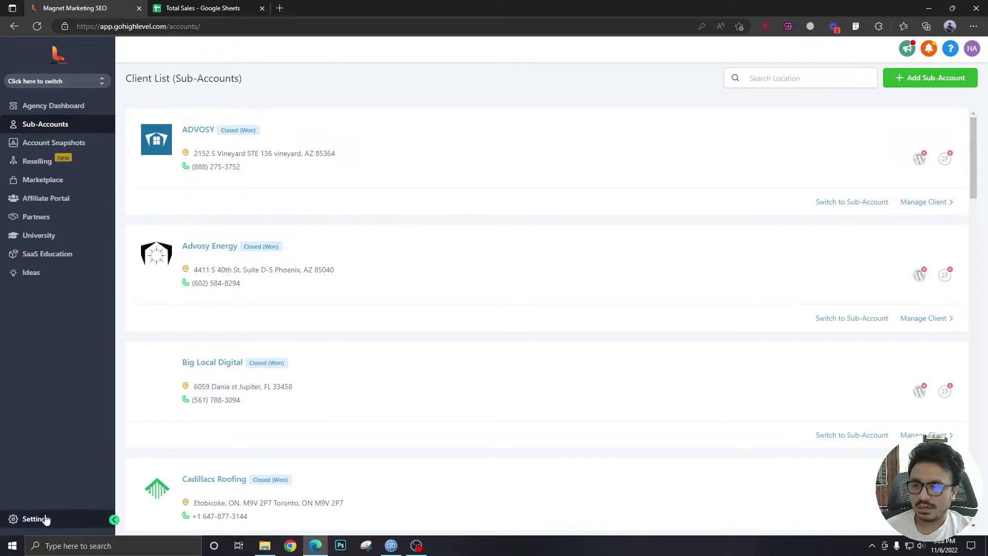
left_click(34, 519)
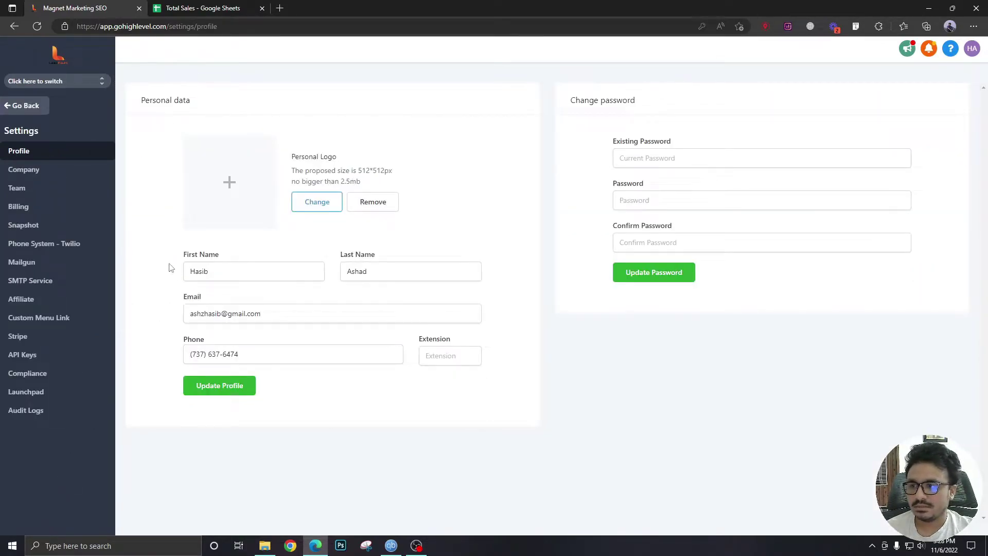
left_click(41, 321)
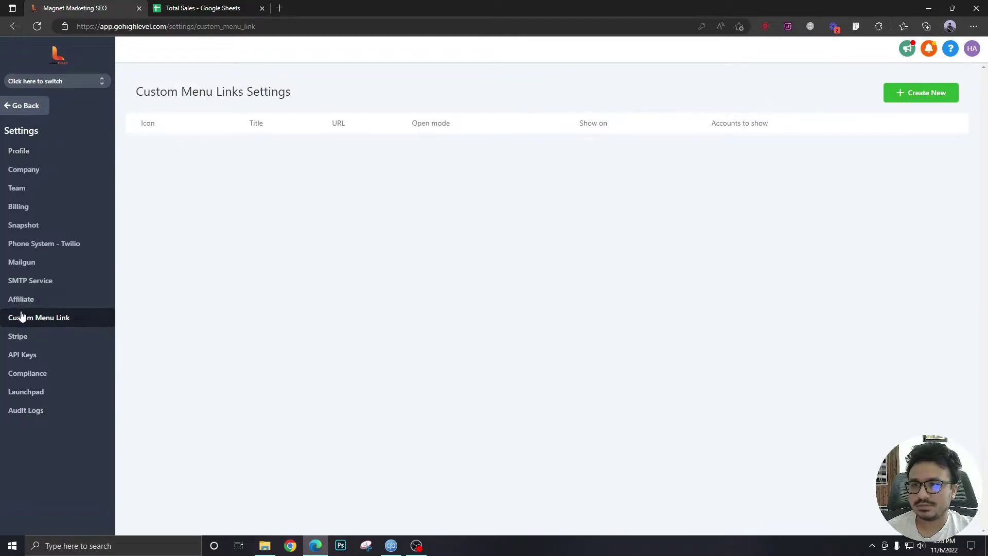
left_click(920, 92)
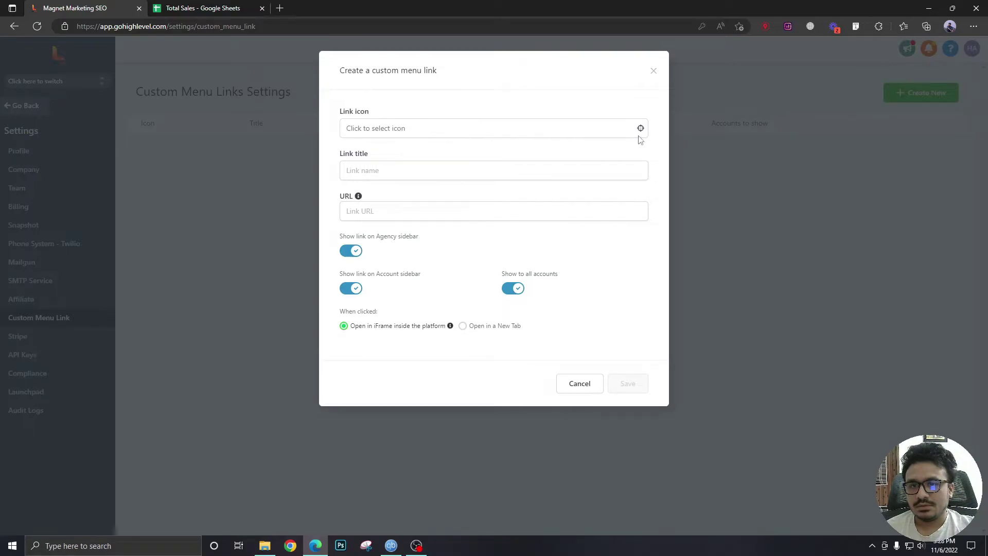
Search the link icons for 'sal' and choose the salesforce icon.
left_click(628, 128)
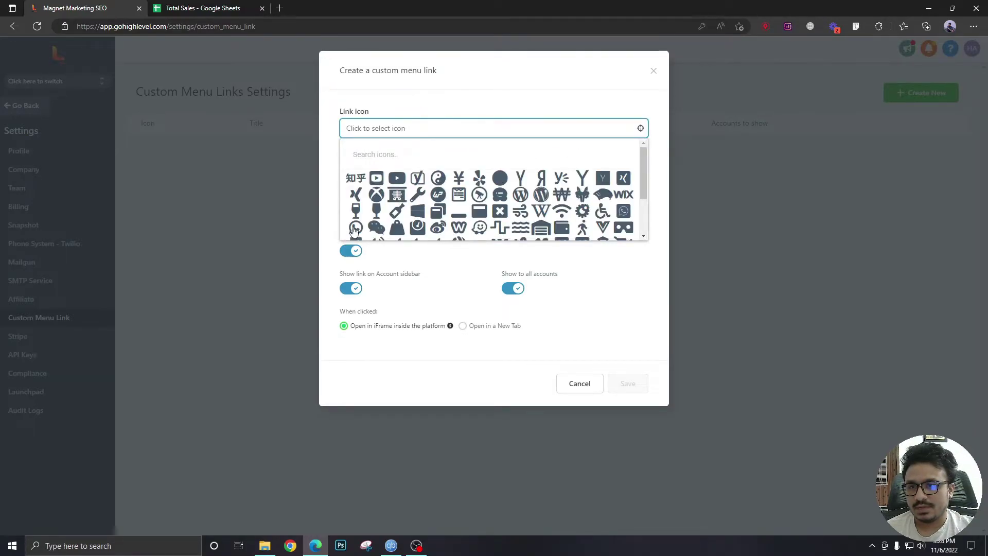
scroll(385, 214, "down", 1)
scroll(385, 213, "down", 3)
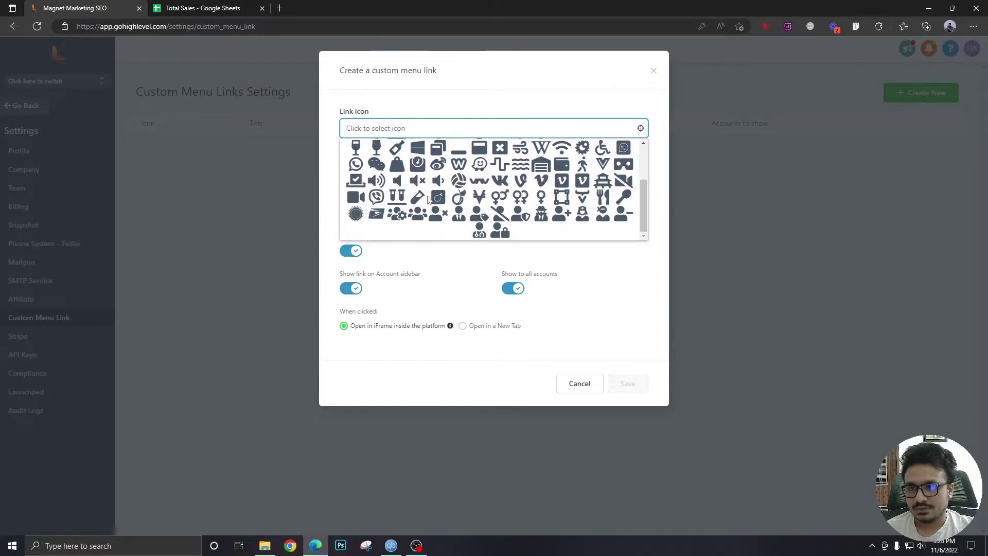
left_click(467, 123)
left_click(467, 125)
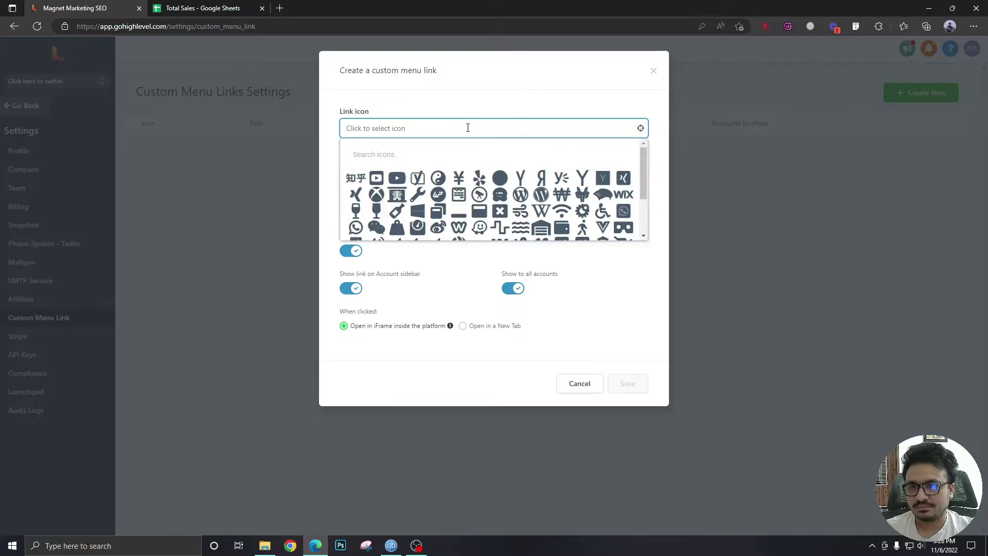
type("sa")
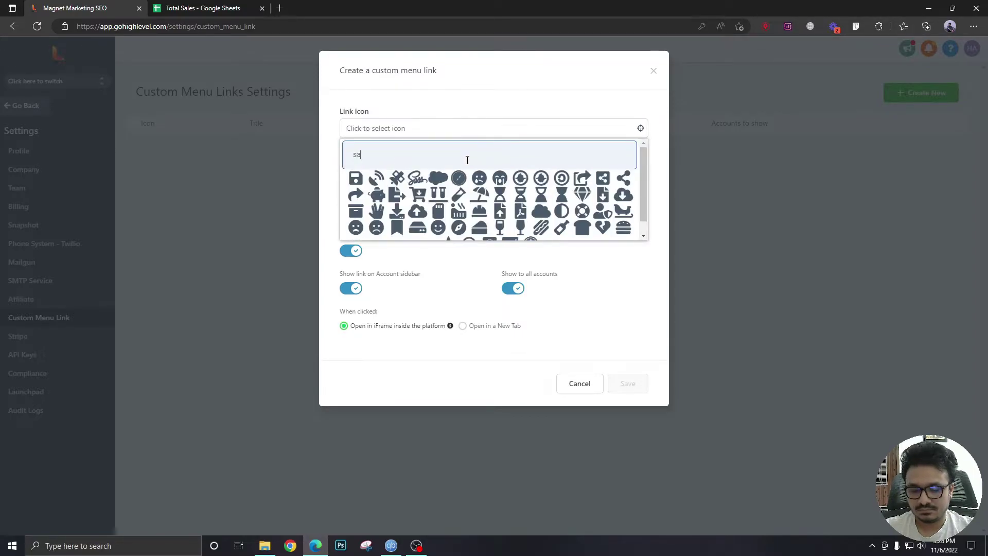
type("l")
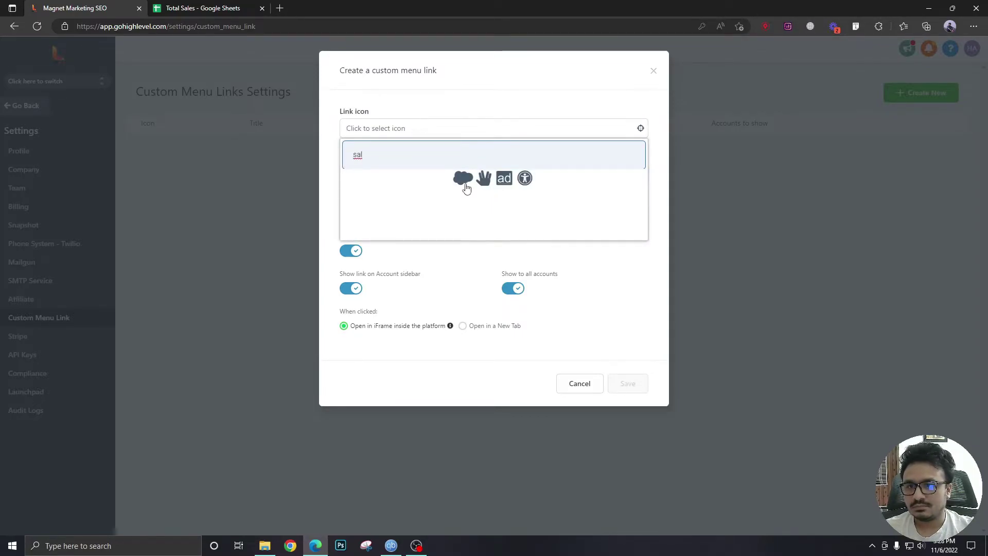
left_click(463, 179)
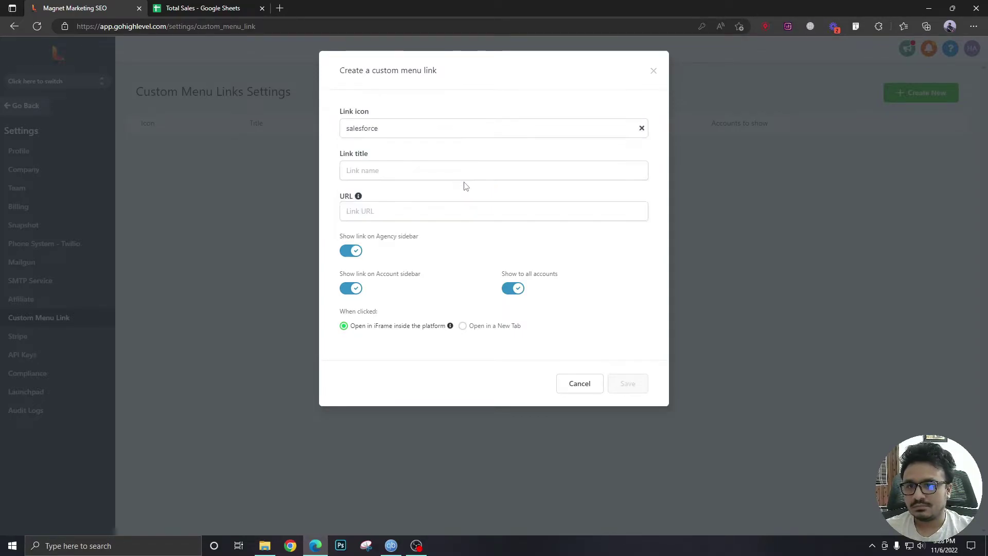
Enter 'Total Sales' as the link title and paste the spreadsheet's web address as the URL.
left_click(375, 169)
left_click(433, 143)
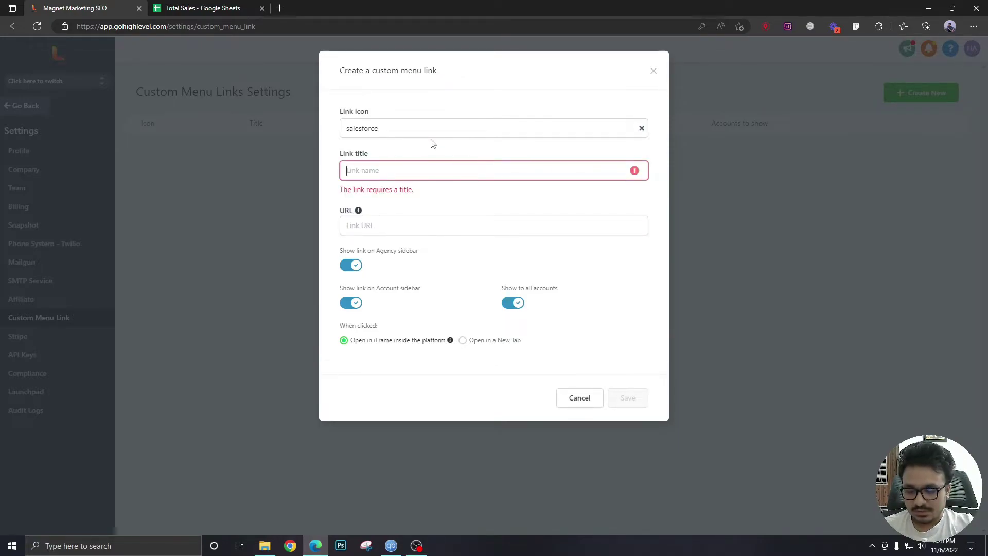
type("Tota")
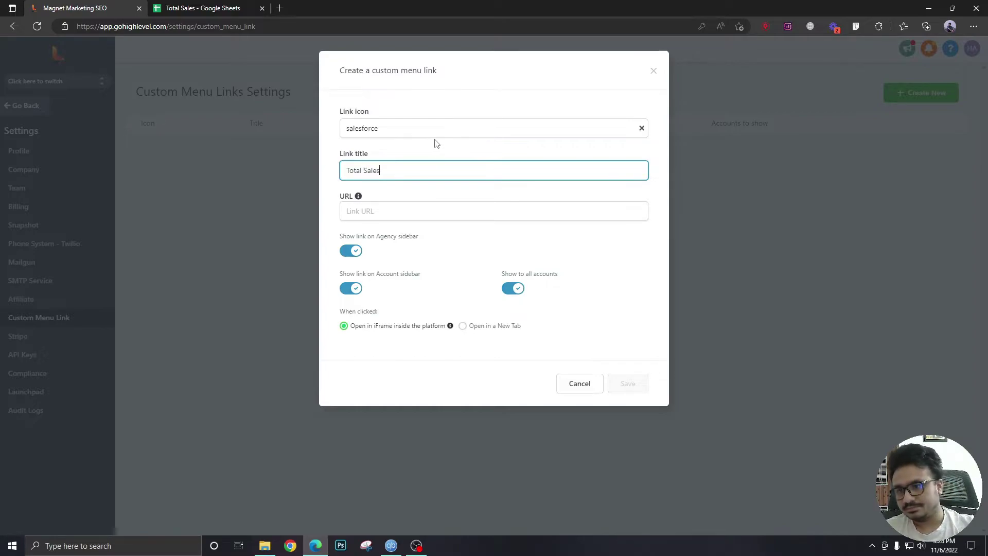
type("l Sales")
left_click(204, 8)
left_click(74, 7)
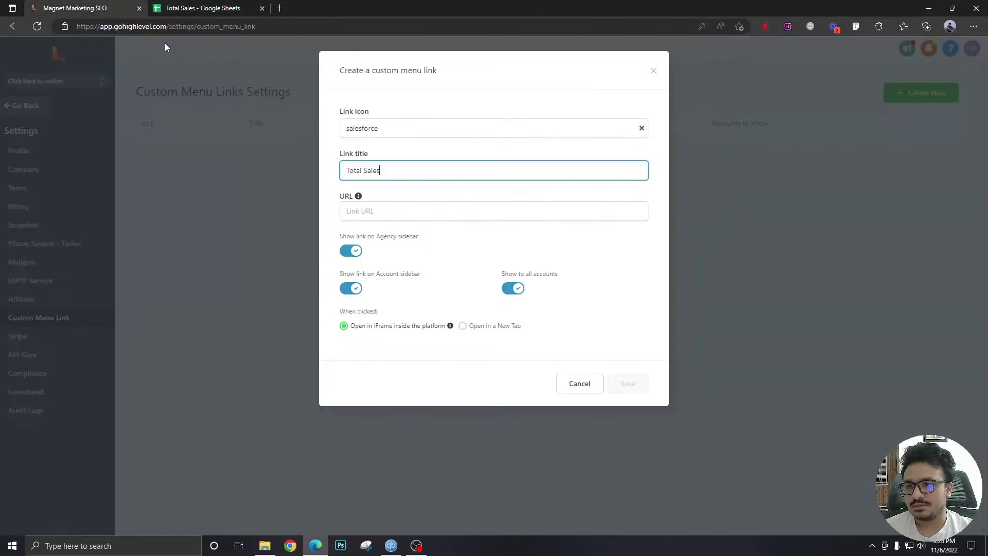
left_click(454, 214)
key("ctrl+v")
left_click(489, 266)
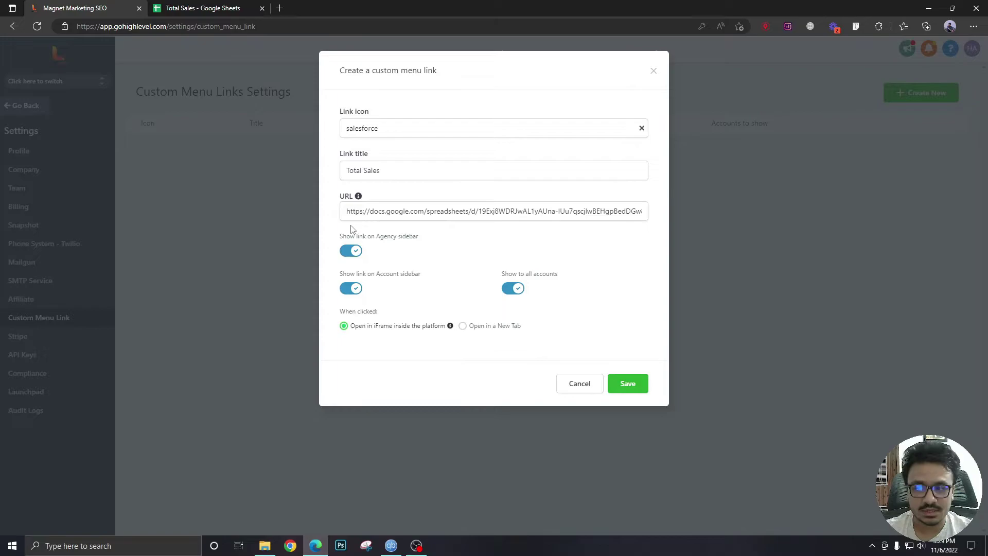
Hide the link from the agency sidebar and show it only to Everlasting Contractors.
left_click(352, 251)
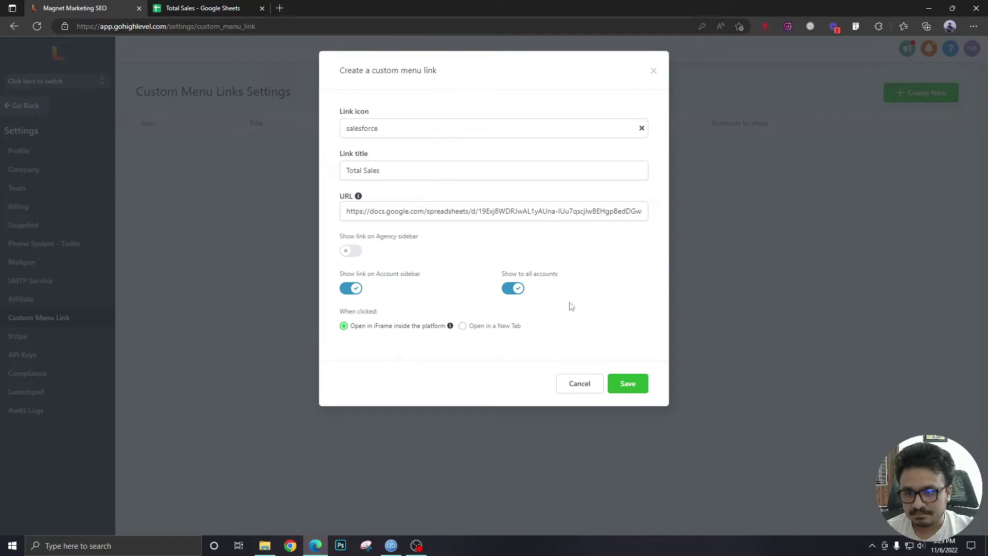
left_click(518, 287)
left_click(503, 318)
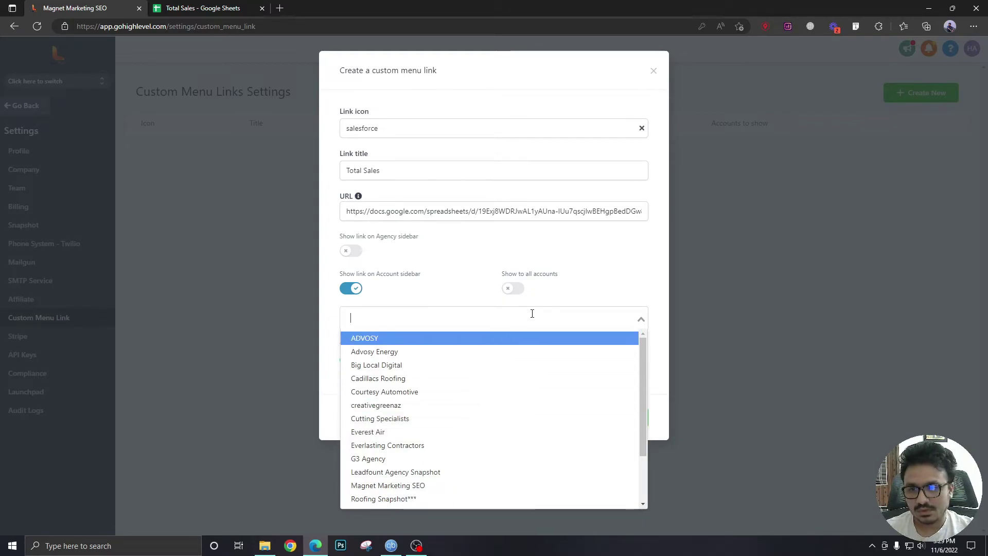
type("eve")
left_click(424, 353)
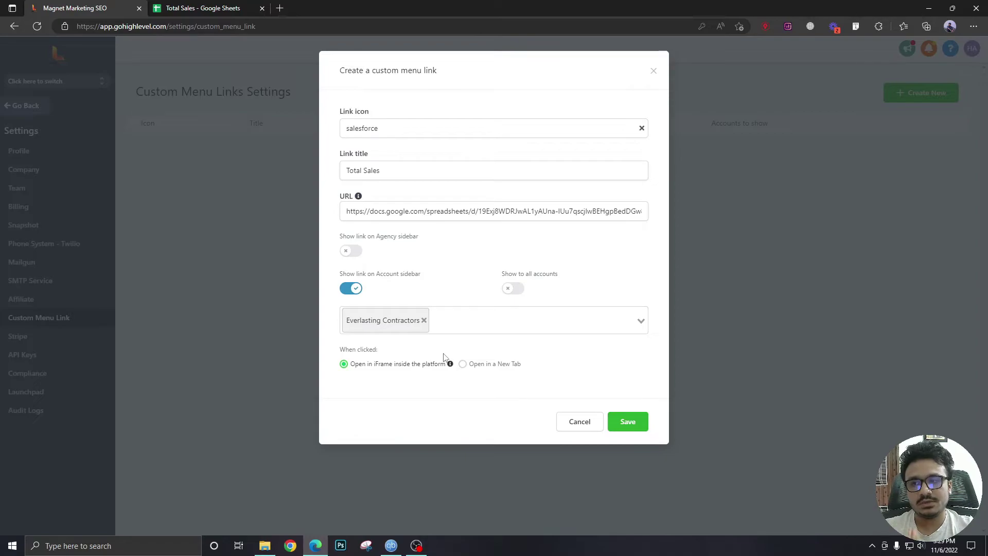
left_click(196, 6)
left_click(108, 7)
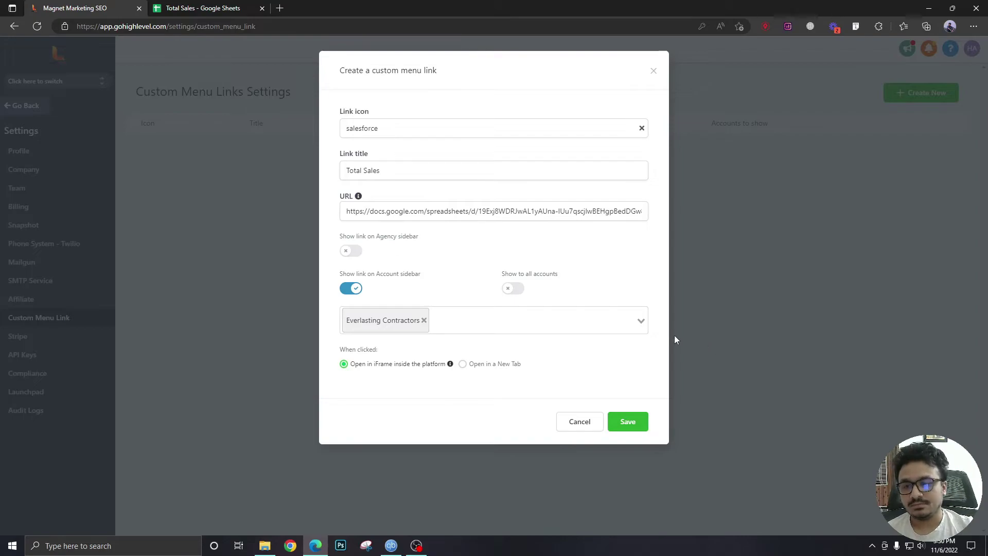
Set the link to open in a new tab and save it.
left_click(463, 364)
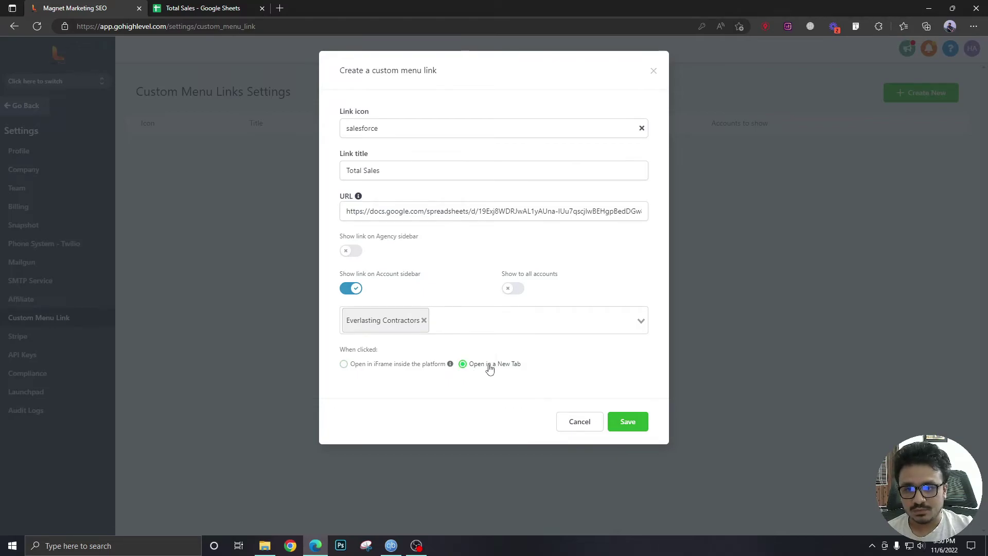
left_click(208, 7)
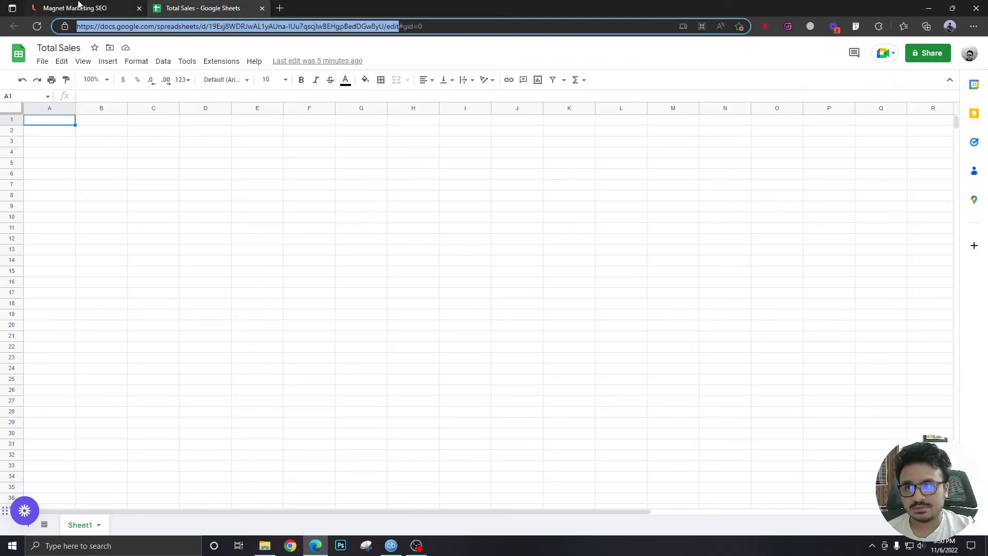
left_click(81, 7)
left_click(188, 5)
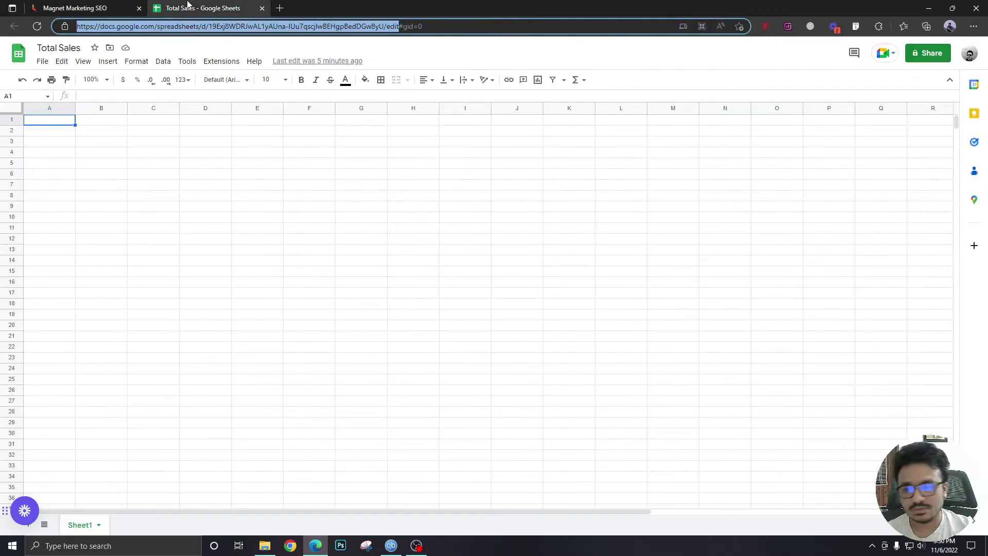
left_click(105, 9)
left_click(631, 421)
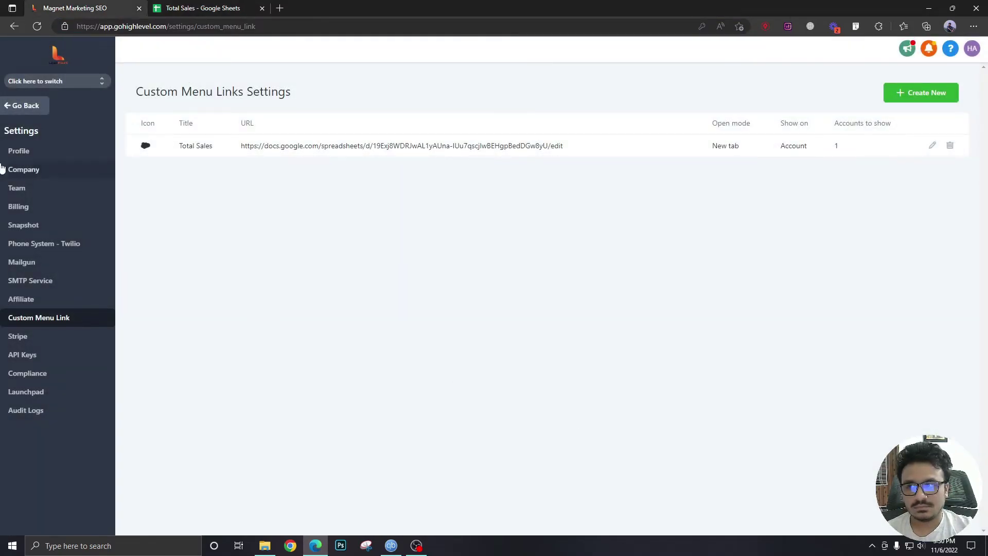
Switch into Everlasting Contractors and open Total Sales from its sidebar.
left_click(48, 81)
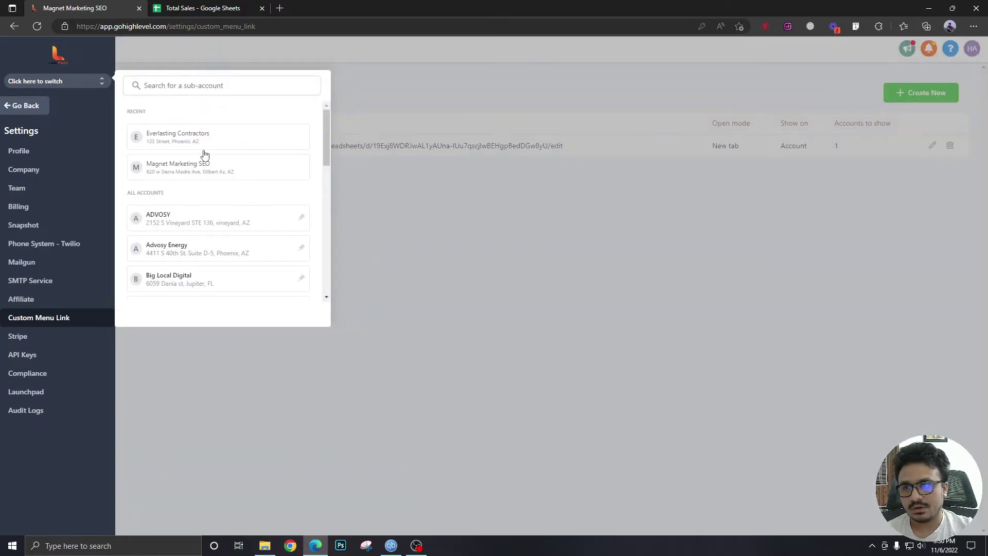
left_click(187, 137)
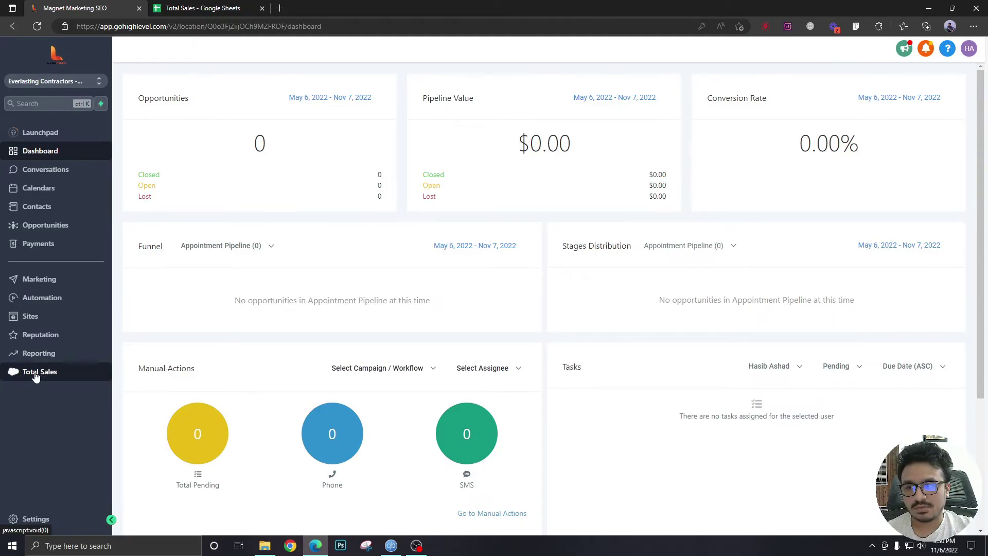
left_click(22, 373)
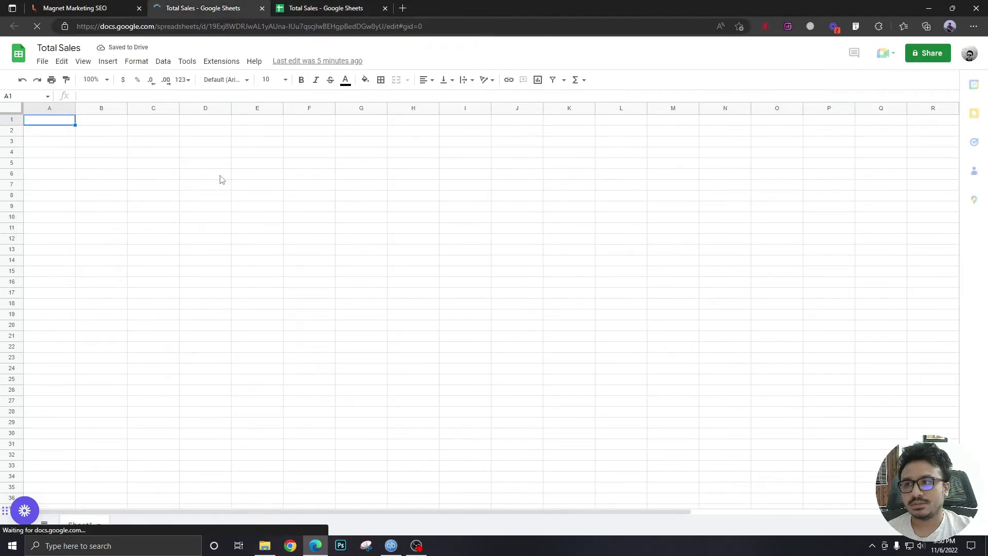
Close the opened spreadsheet tabs, leaving only the dashboard tab.
left_click(101, 6)
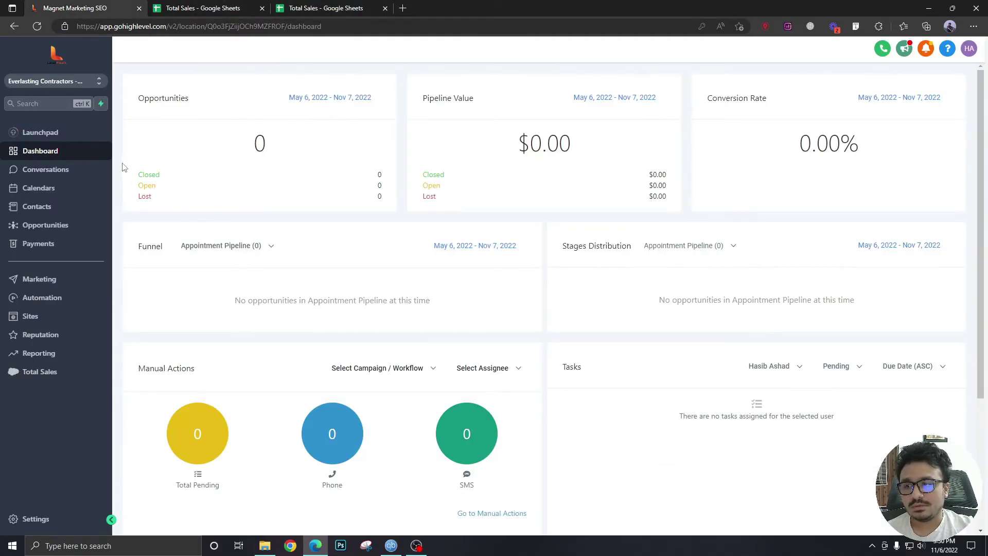
left_click(206, 7)
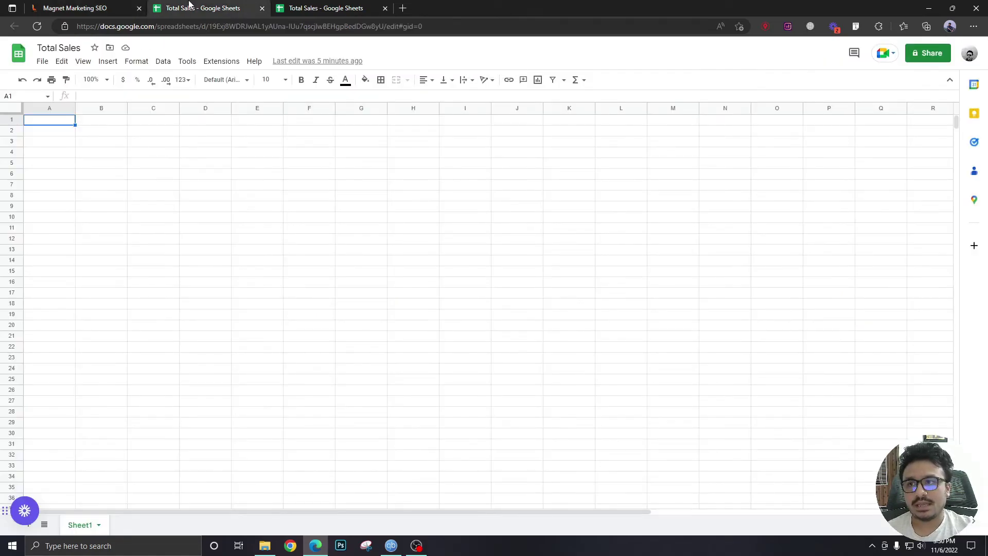
key("ctrl+w")
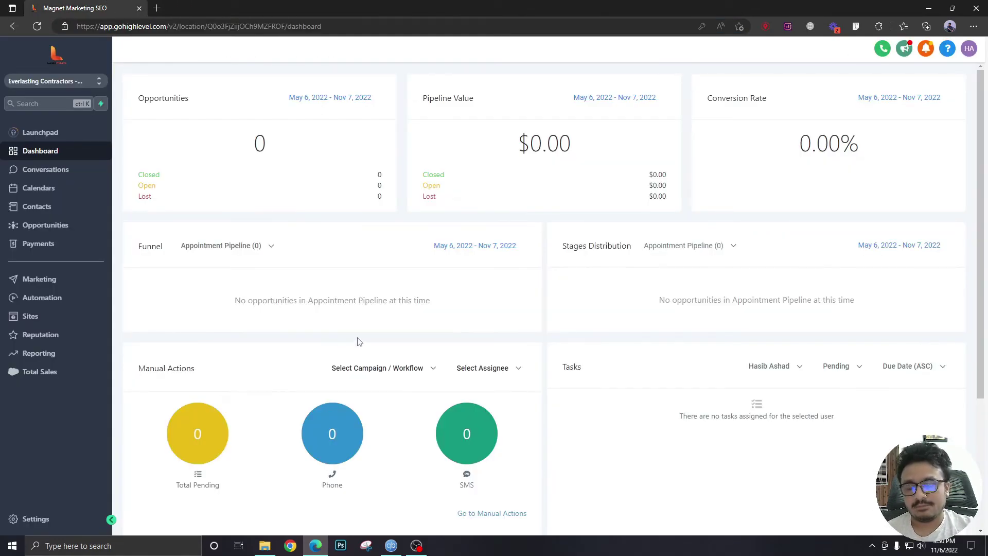